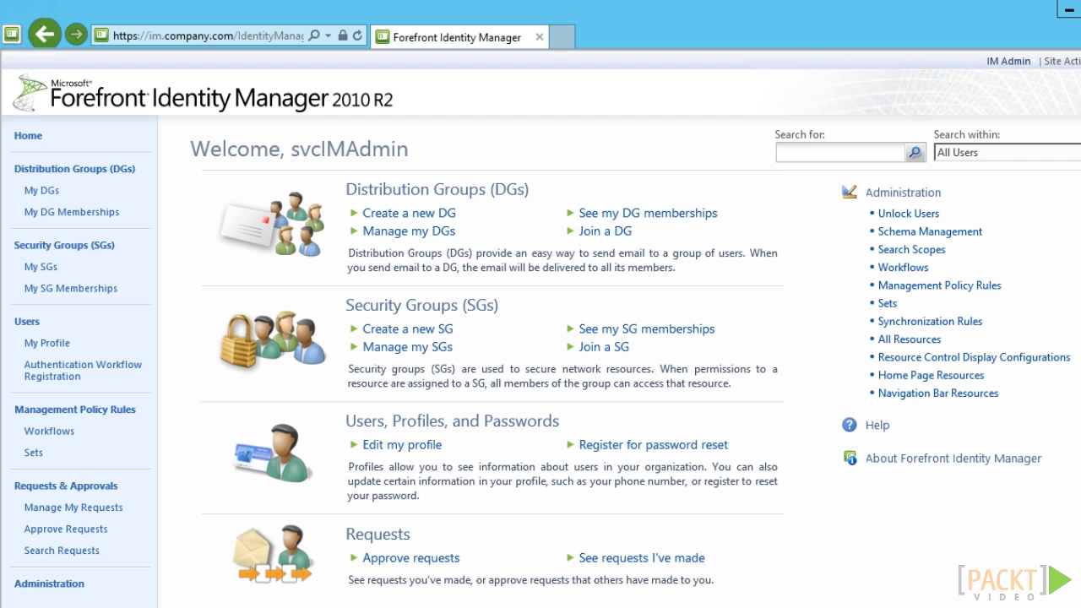
- Switch to Active Directory Users and Computers and create a universal security group named DummyExample in the Company organizational unit
{"action": "left_click", "coordinate": [1069, 15]}
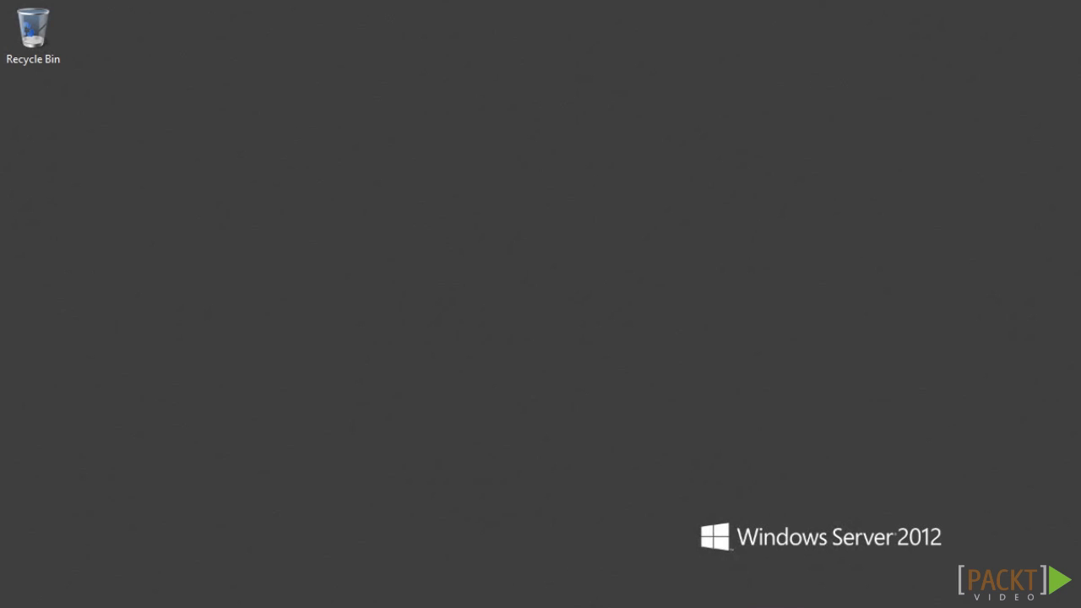
{"action": "left_click", "coordinate": [669, 604]}
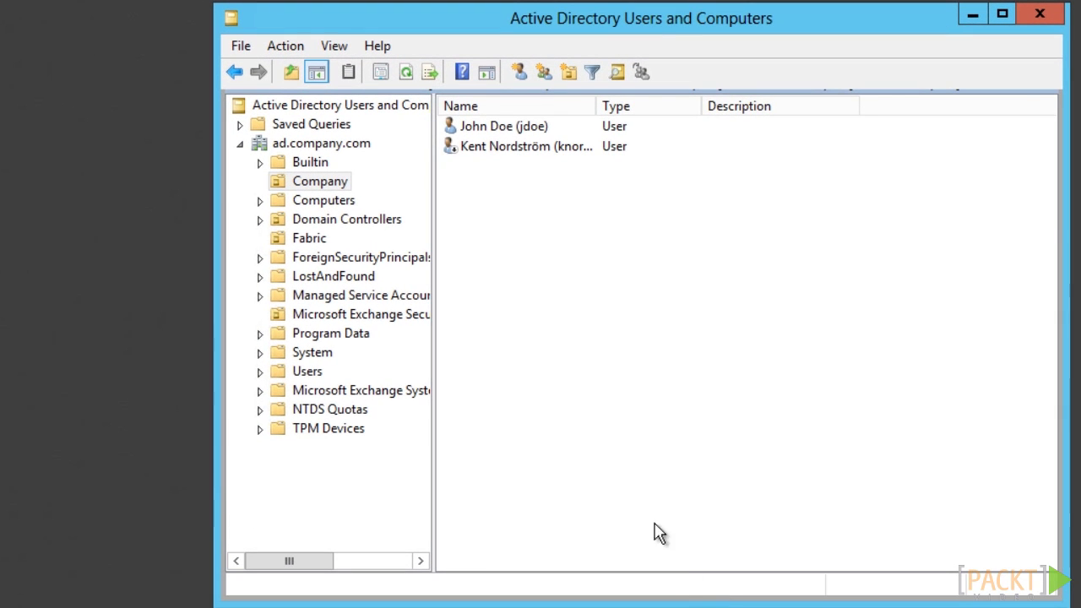
{"action": "right_click", "coordinate": [526, 258]}
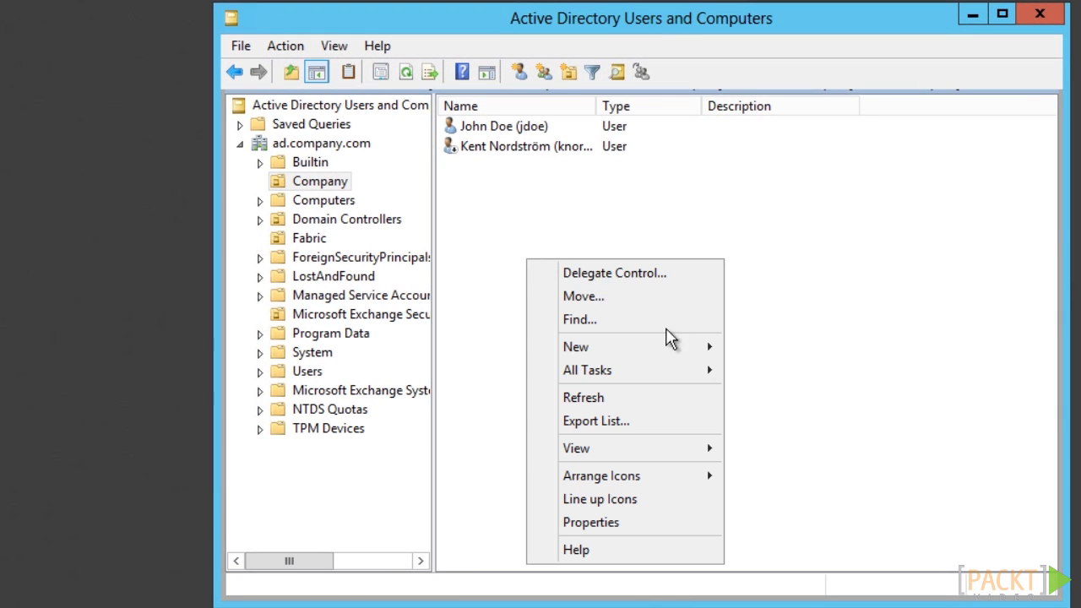
{"action": "mouse_move", "coordinate": [706, 351]}
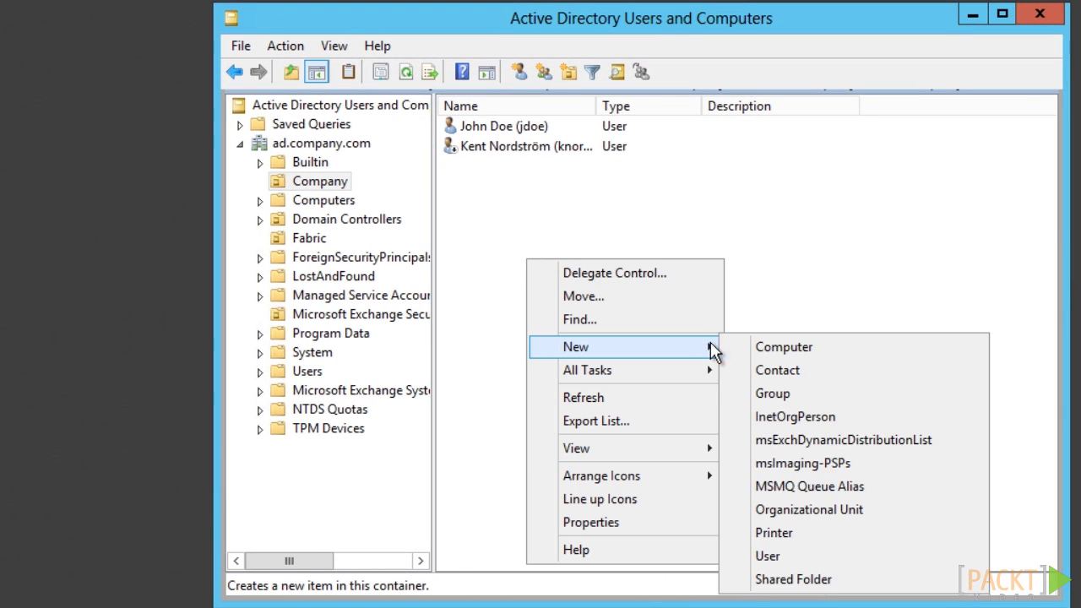
{"action": "left_click", "coordinate": [787, 396]}
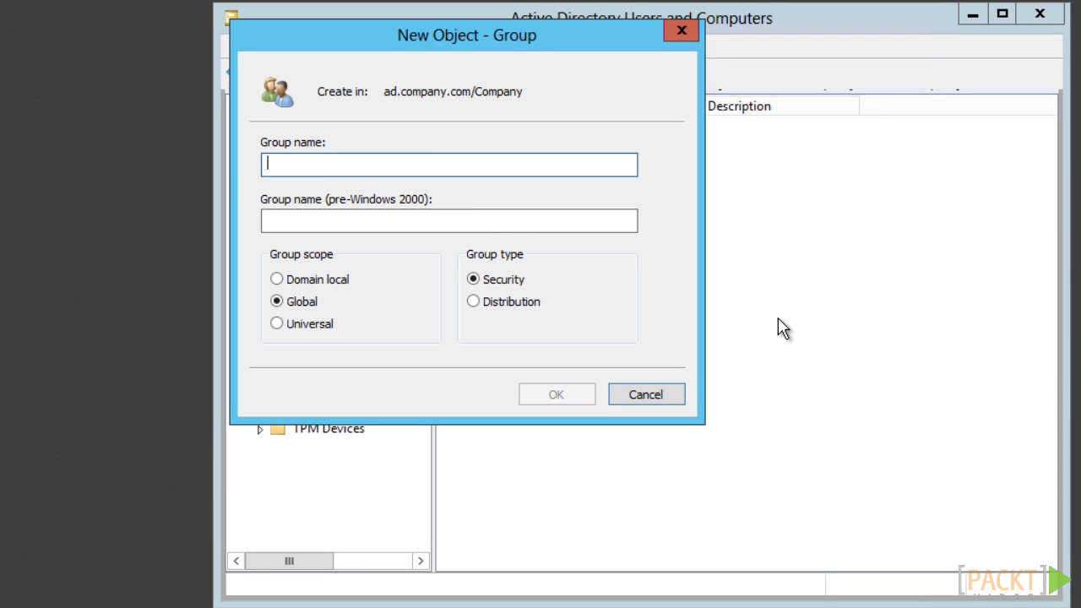
{"action": "type", "text": "DummyEx"}
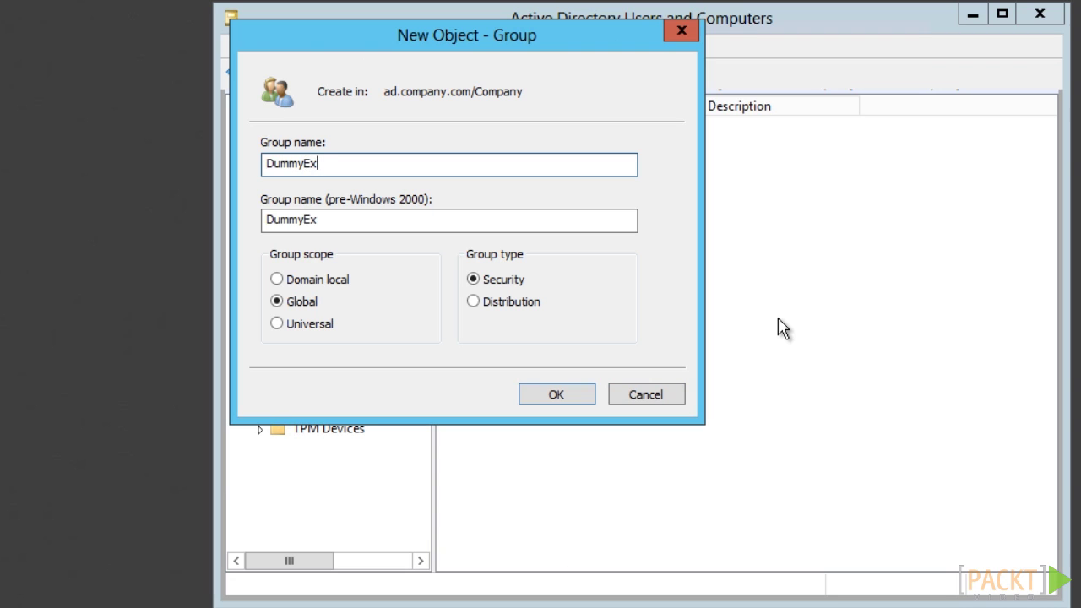
{"action": "type", "text": "ample"}
{"action": "left_click", "coordinate": [277, 324]}
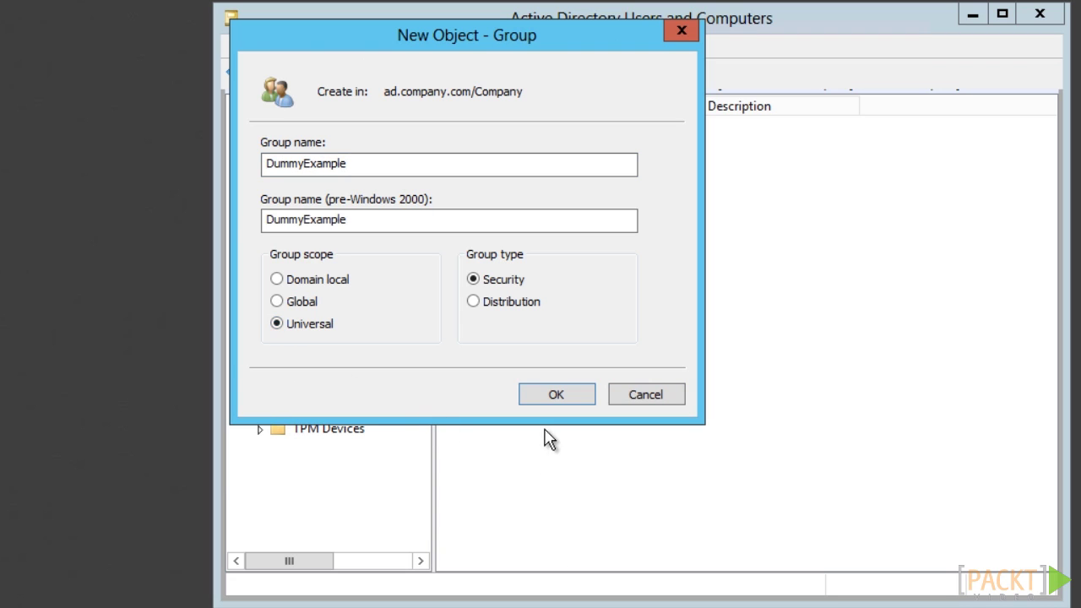
{"action": "left_click", "coordinate": [541, 398]}
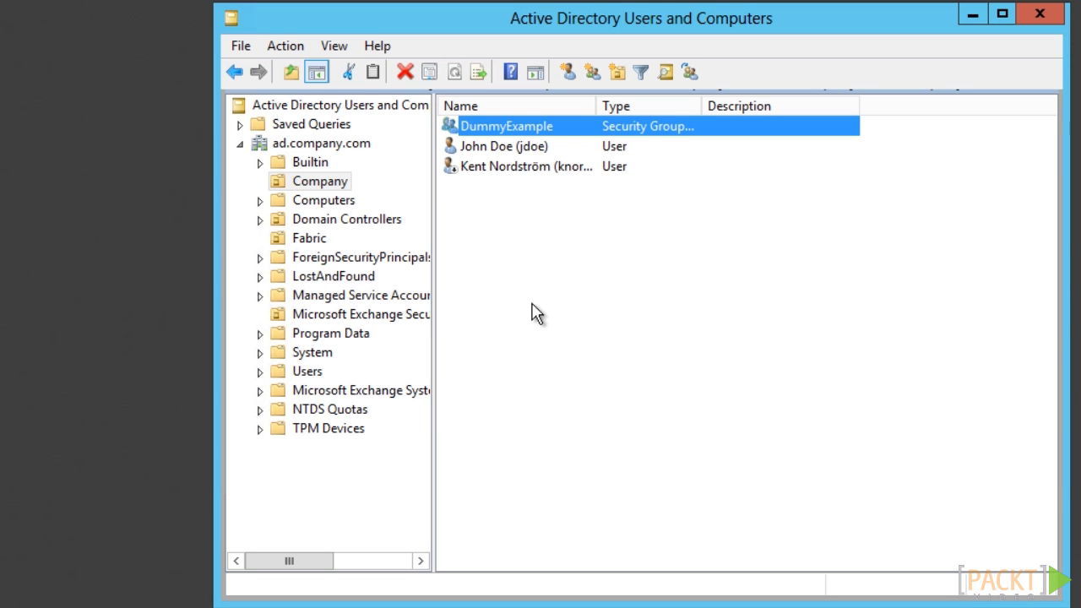
- Inspect the DummyExample group's groupType attribute without changing it, and read the MSDN page on the Group-Type attribute
{"action": "right_click", "coordinate": [537, 129]}
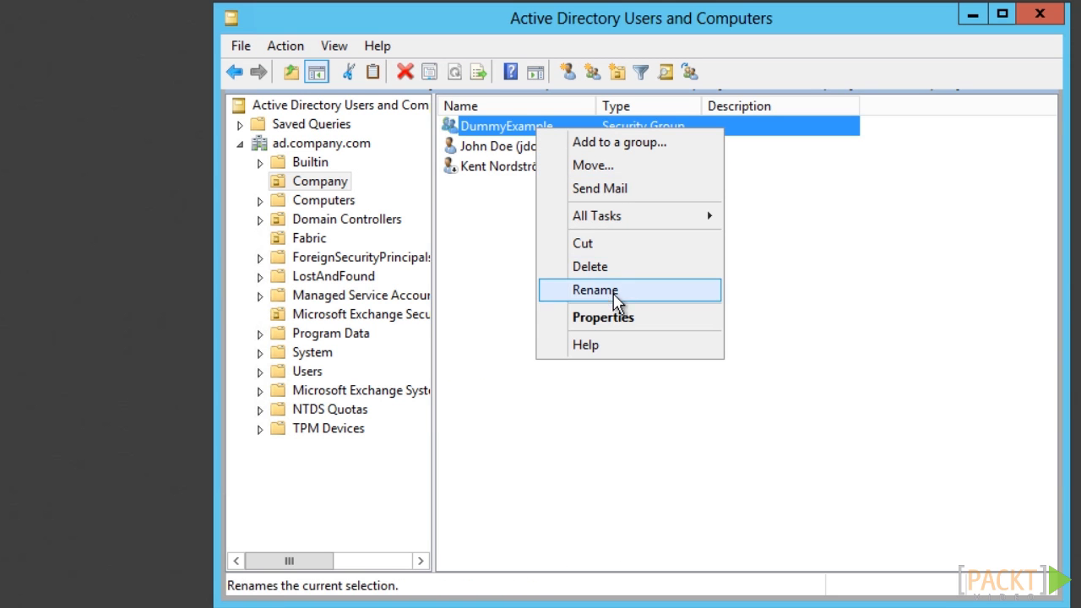
{"action": "left_click", "coordinate": [615, 319]}
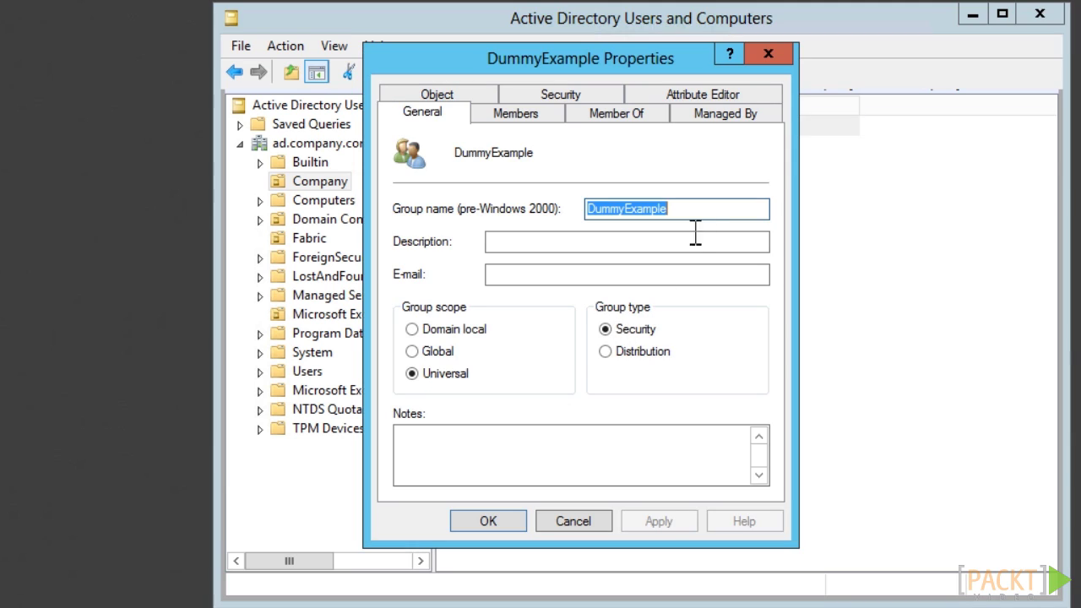
{"action": "left_click", "coordinate": [731, 93]}
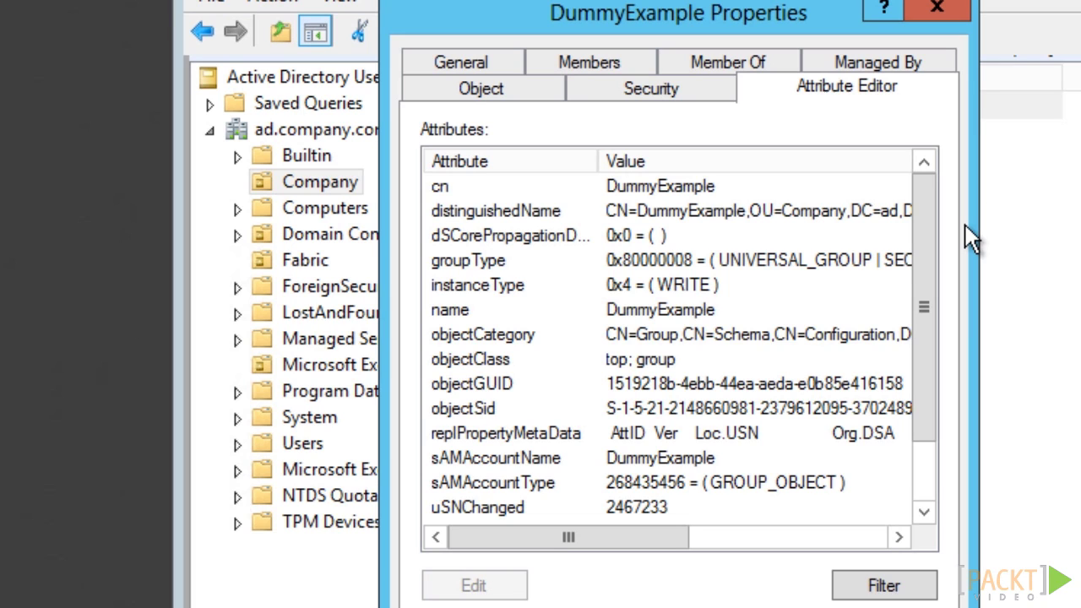
{"action": "left_click", "coordinate": [456, 264]}
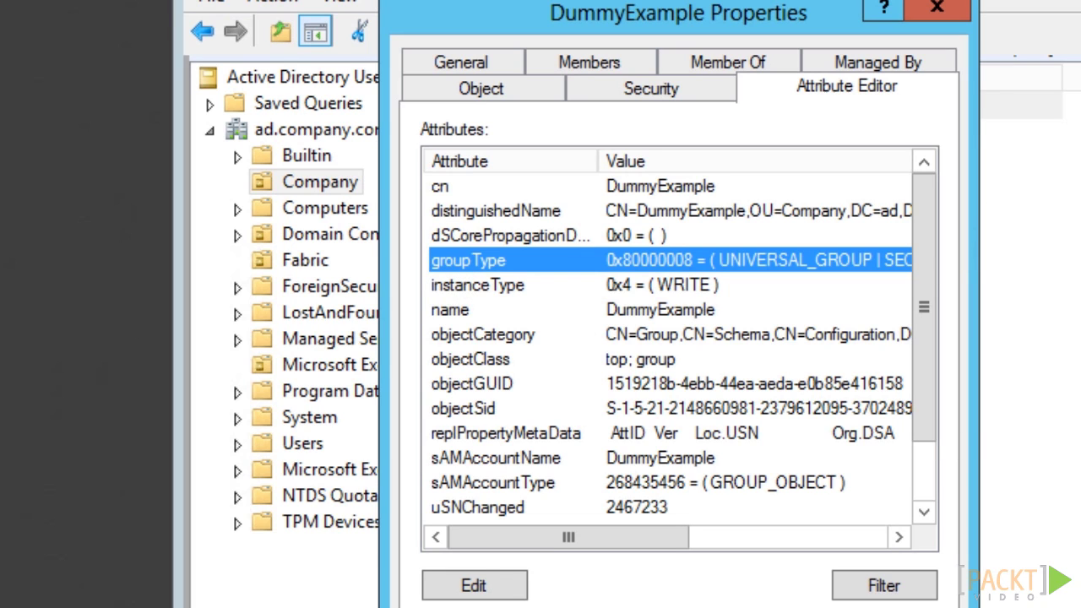
{"action": "double_click", "coordinate": [520, 268]}
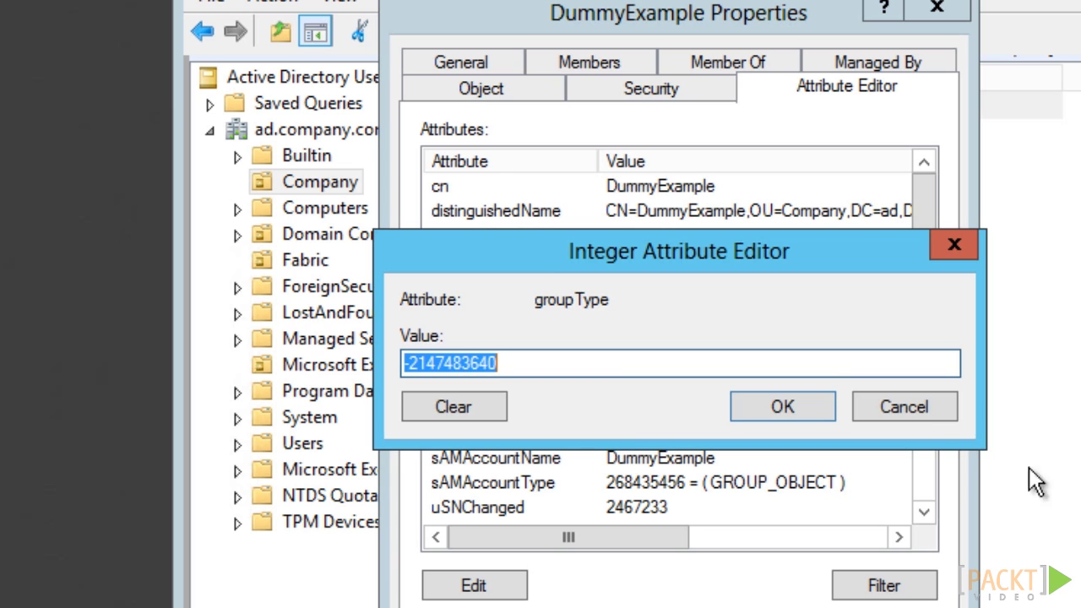
{"action": "left_click", "coordinate": [919, 412]}
{"action": "key", "text": "alt+Tab"}
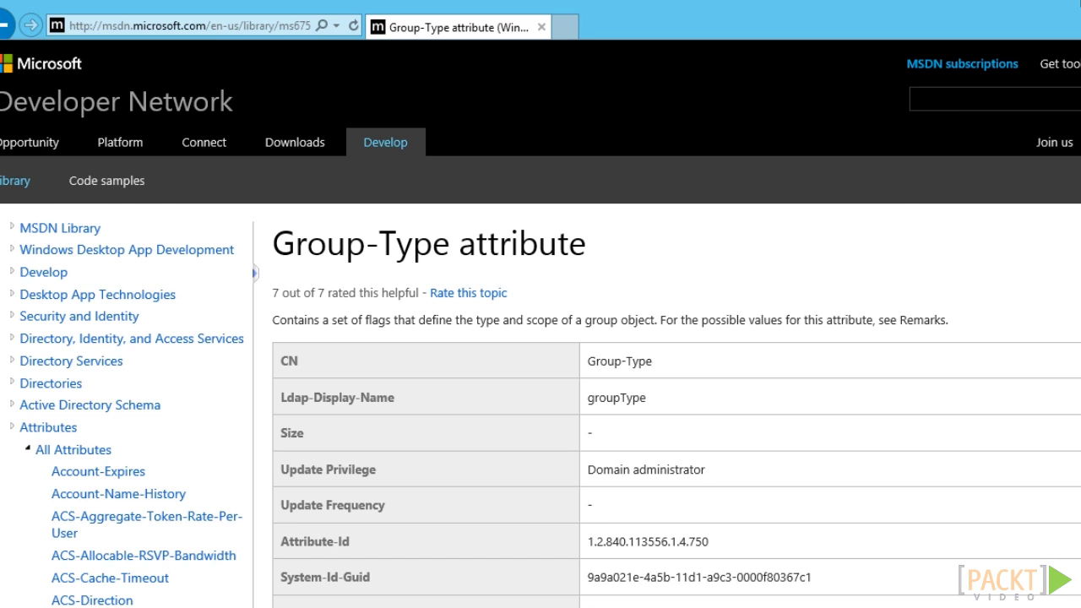
{"action": "scroll", "coordinate": [541, 338], "scroll_direction": "down", "scroll_amount": 15}
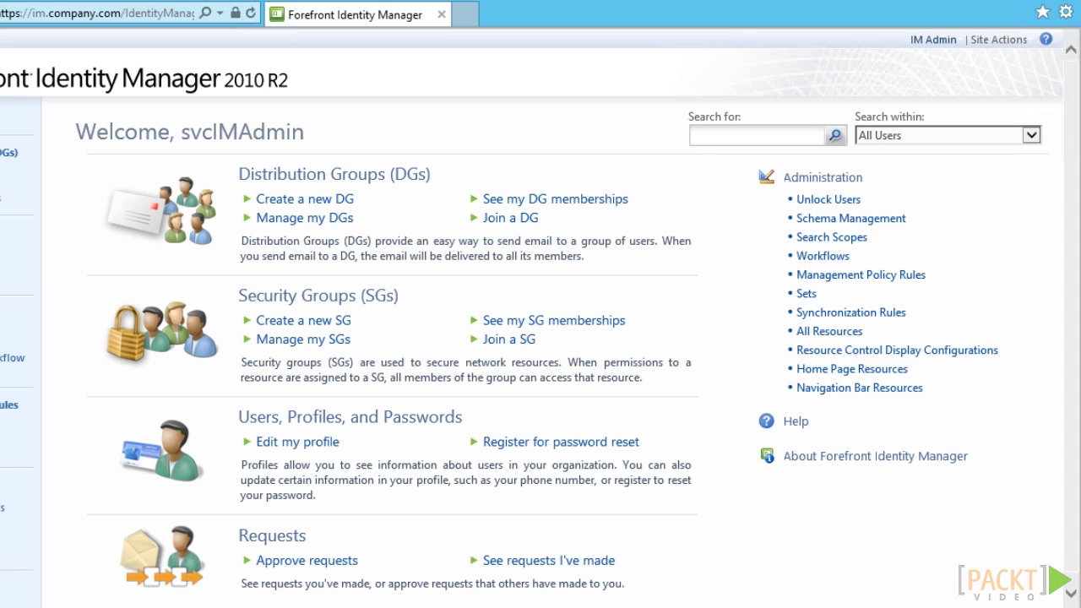
- Switch to the Forefront Identity Manager portal and list the Group resource type's bindings in Schema Management
{"action": "left_click", "coordinate": [832, 222]}
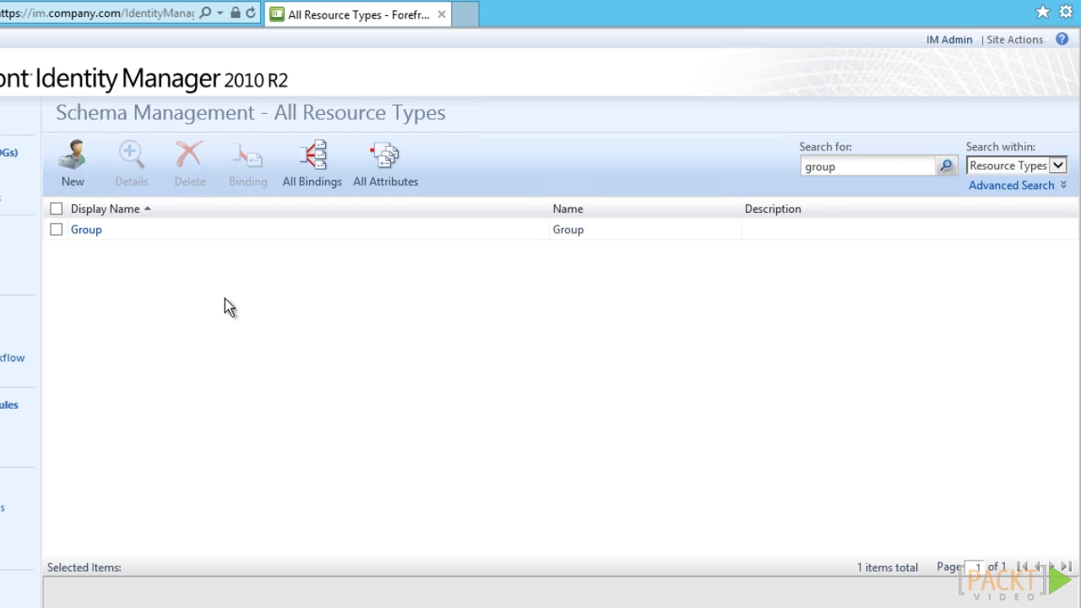
{"action": "left_click", "coordinate": [56, 231]}
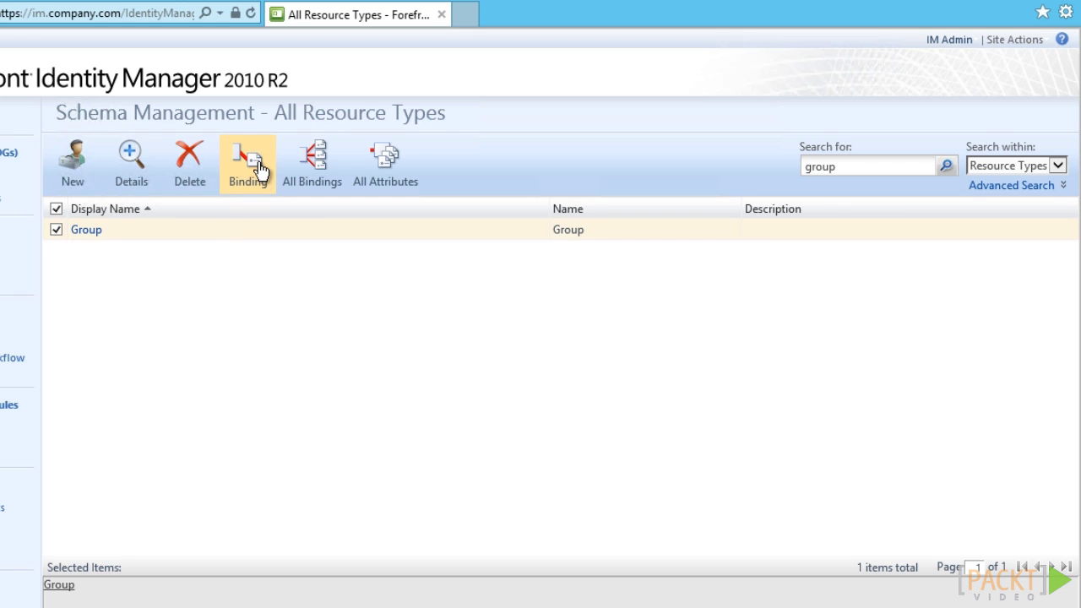
{"action": "left_click", "coordinate": [257, 169]}
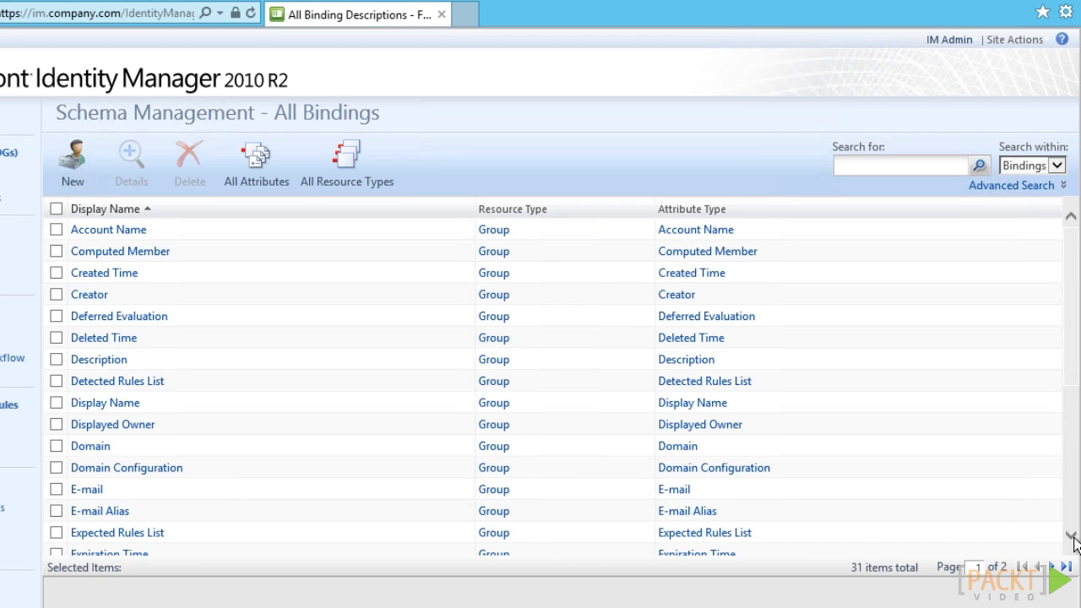
- Examine the group's Type binding and the validation settings of its Scope binding
{"action": "scroll", "coordinate": [1069, 541], "scroll_direction": "down", "scroll_amount": 3}
{"action": "left_click", "coordinate": [1053, 566]}
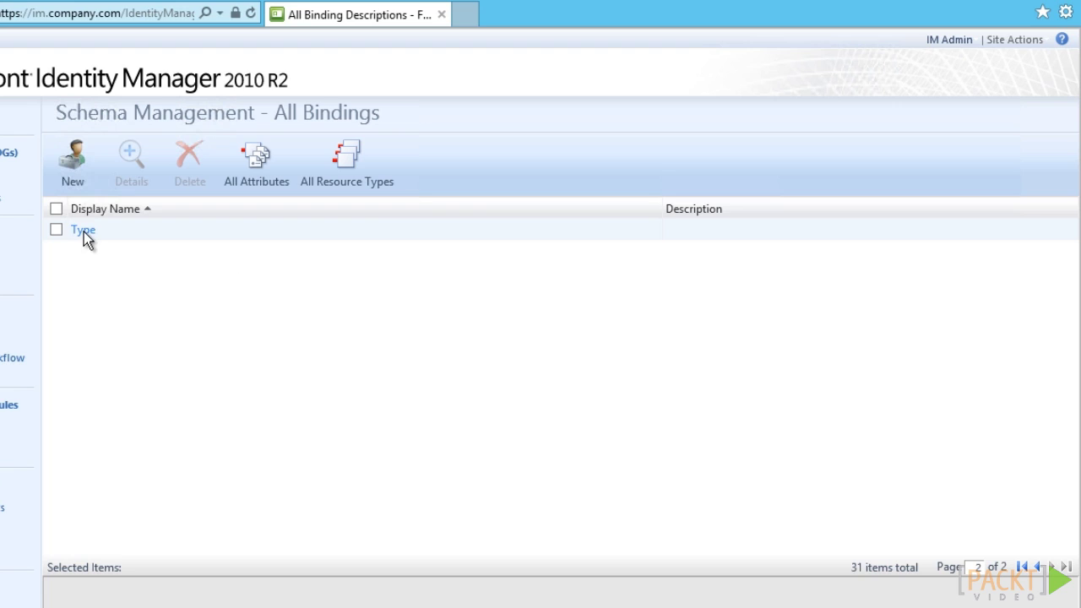
{"action": "left_click", "coordinate": [84, 233]}
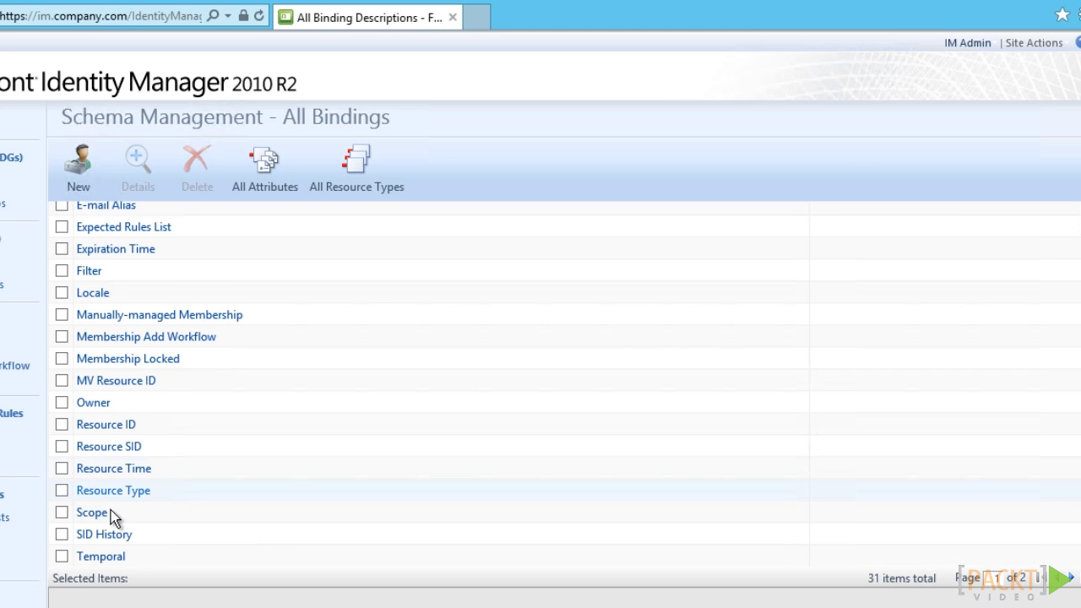
{"action": "left_click", "coordinate": [109, 511]}
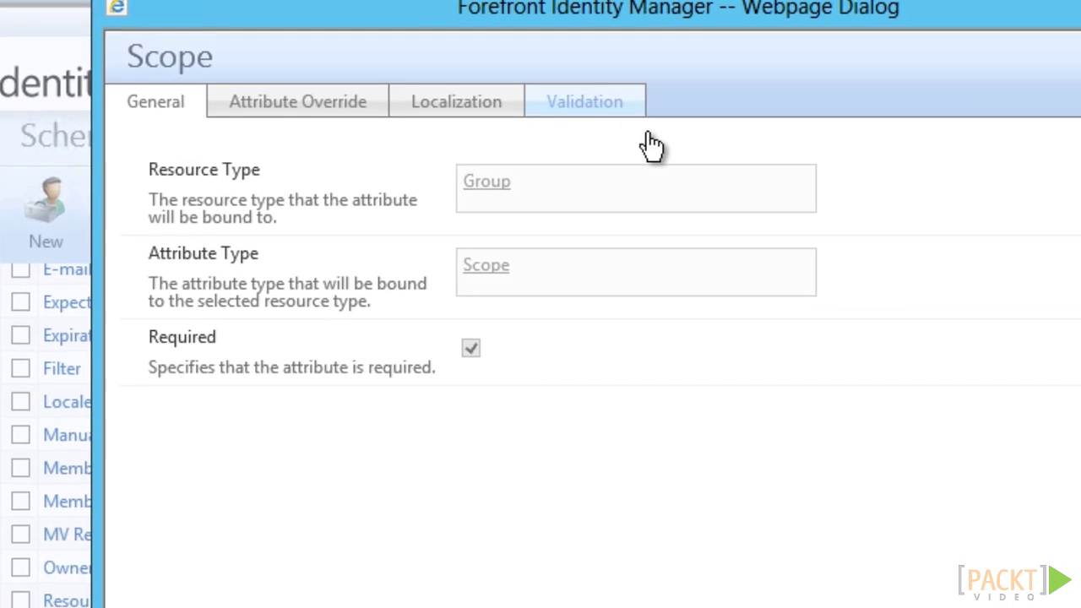
{"action": "left_click", "coordinate": [591, 103]}
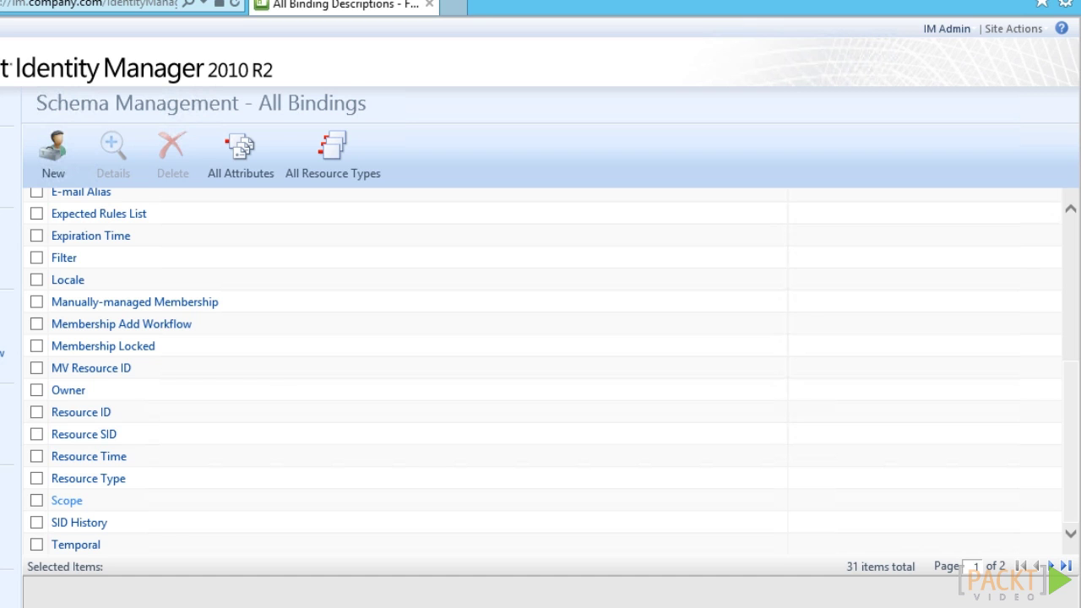
- Review the Membership Locked binding and the validation settings of the Membership Add Workflow binding
{"action": "left_click", "coordinate": [84, 346]}
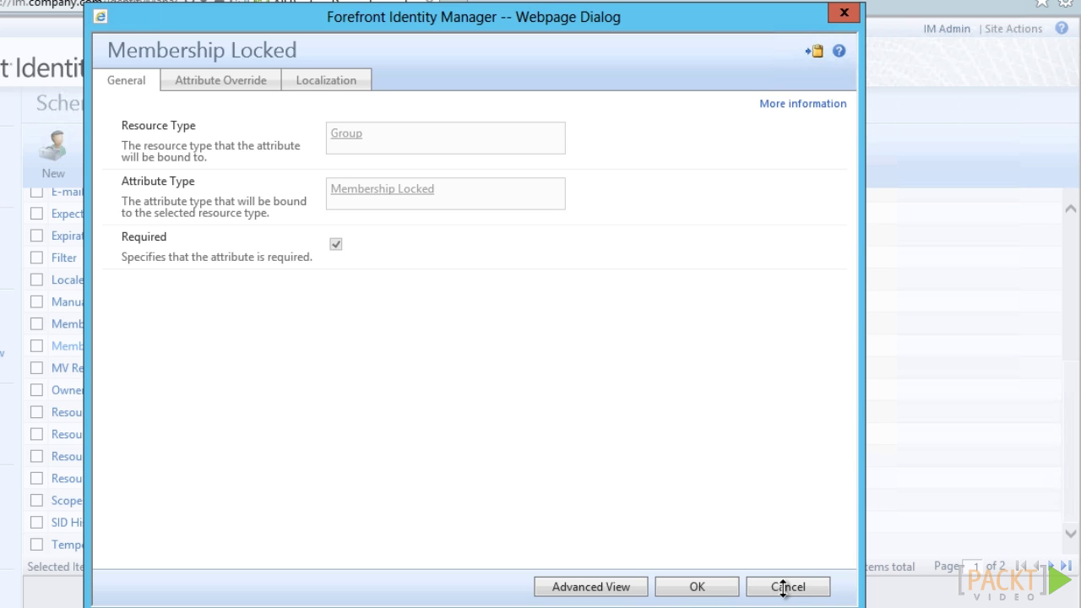
{"action": "left_click", "coordinate": [786, 589]}
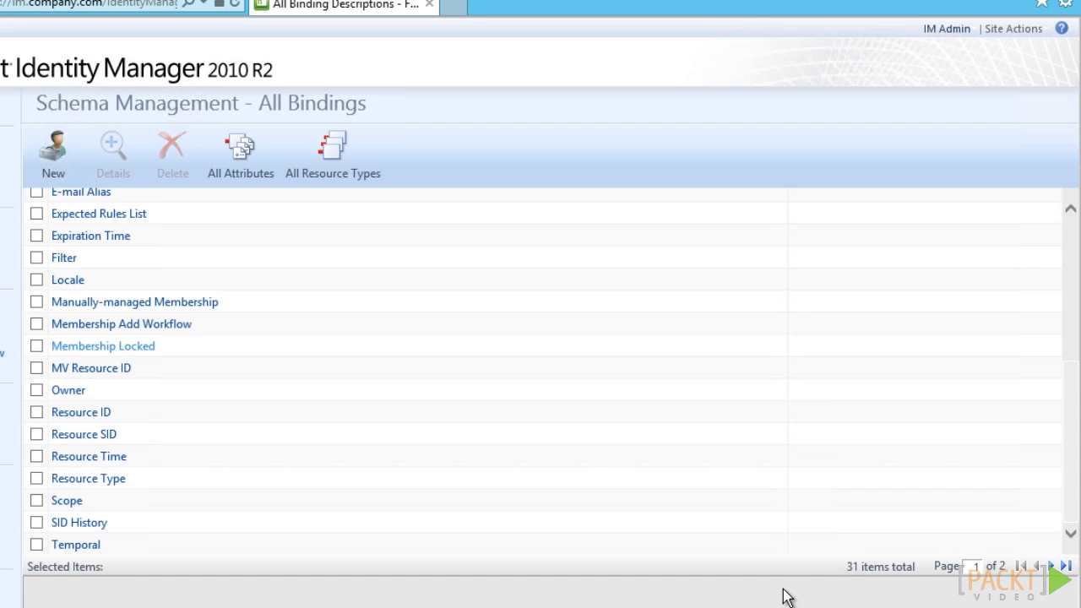
{"action": "left_click", "coordinate": [153, 326]}
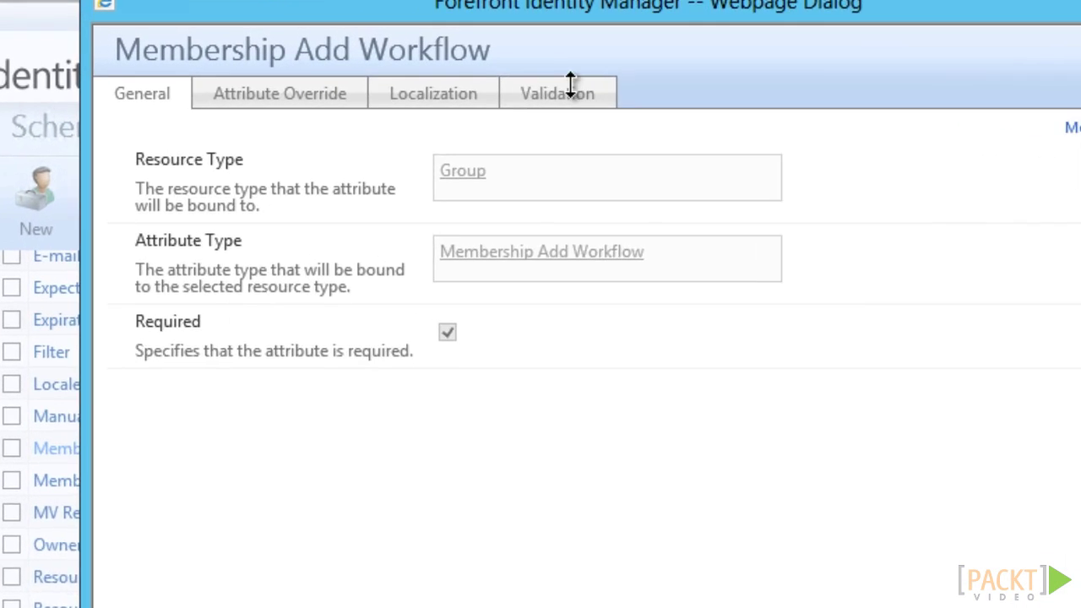
{"action": "left_click", "coordinate": [571, 89]}
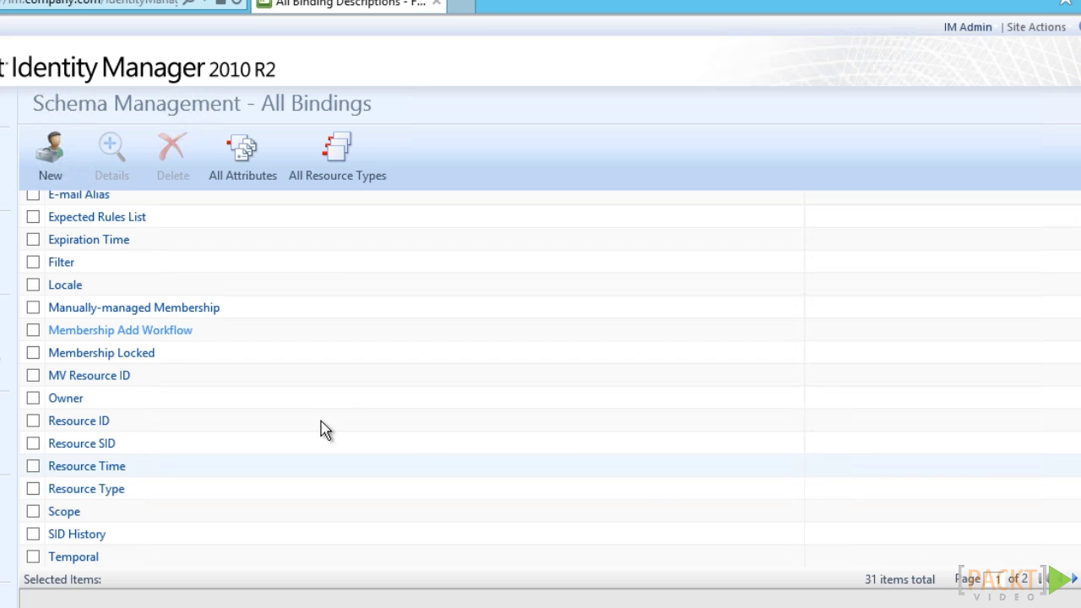
- Examine the Owner binding and the definition of its Owner attribute type, including data type and multivalued setting
{"action": "scroll", "coordinate": [540, 376], "scroll_direction": "up", "scroll_amount": 1}
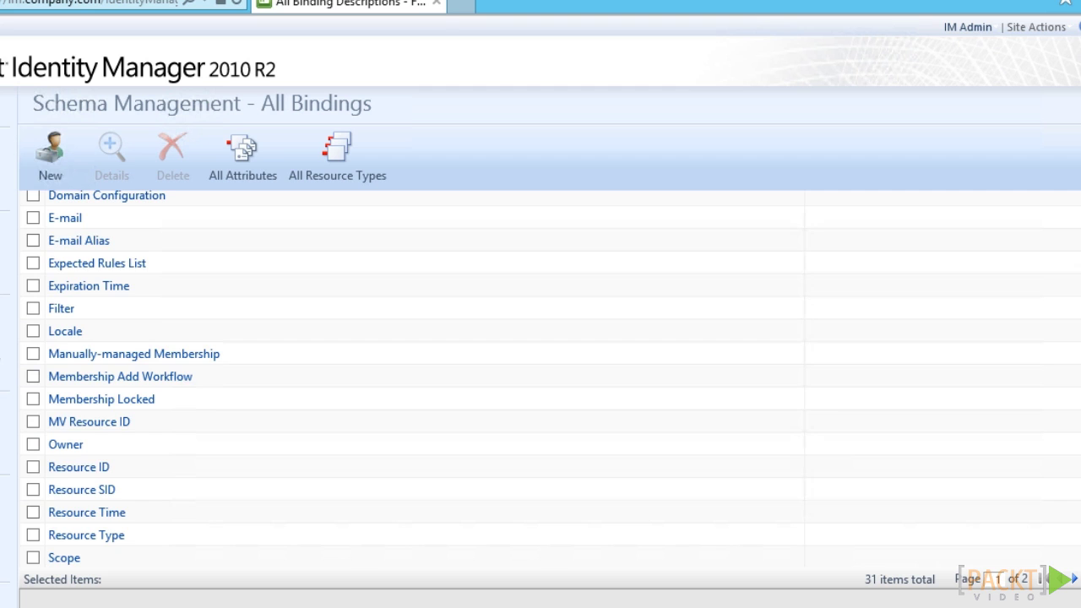
{"action": "scroll", "coordinate": [541, 376], "scroll_direction": "up", "scroll_amount": 1}
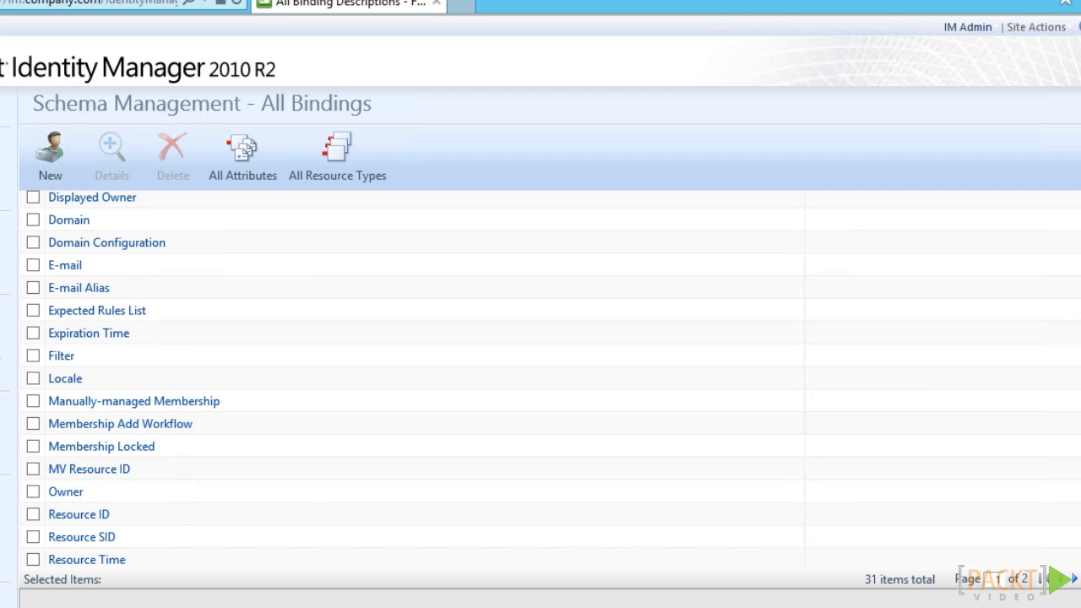
{"action": "scroll", "coordinate": [71, 550], "scroll_direction": "up", "scroll_amount": 1}
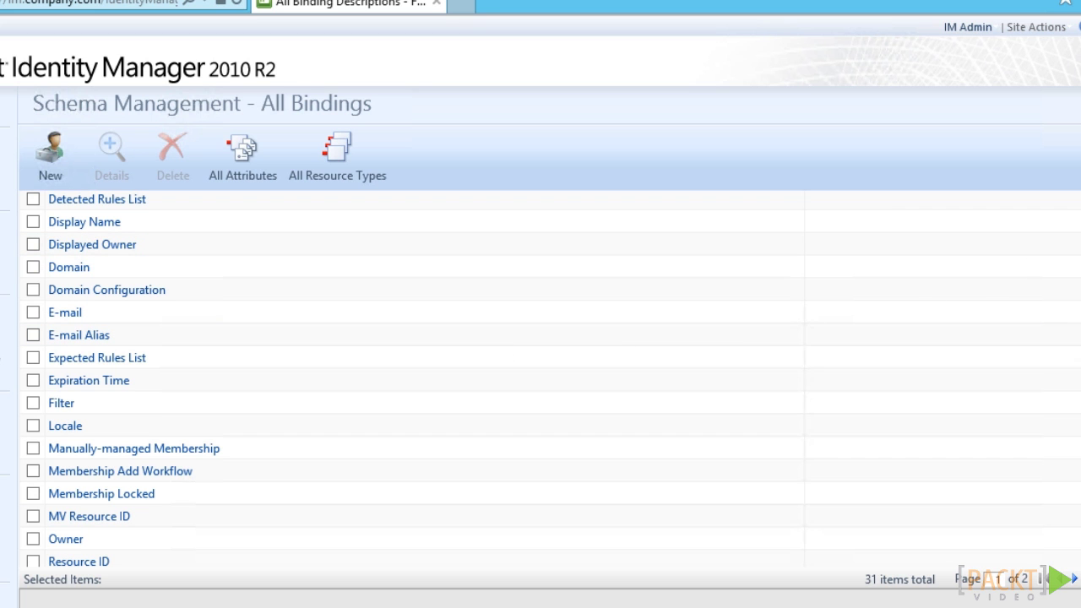
{"action": "left_click", "coordinate": [66, 538]}
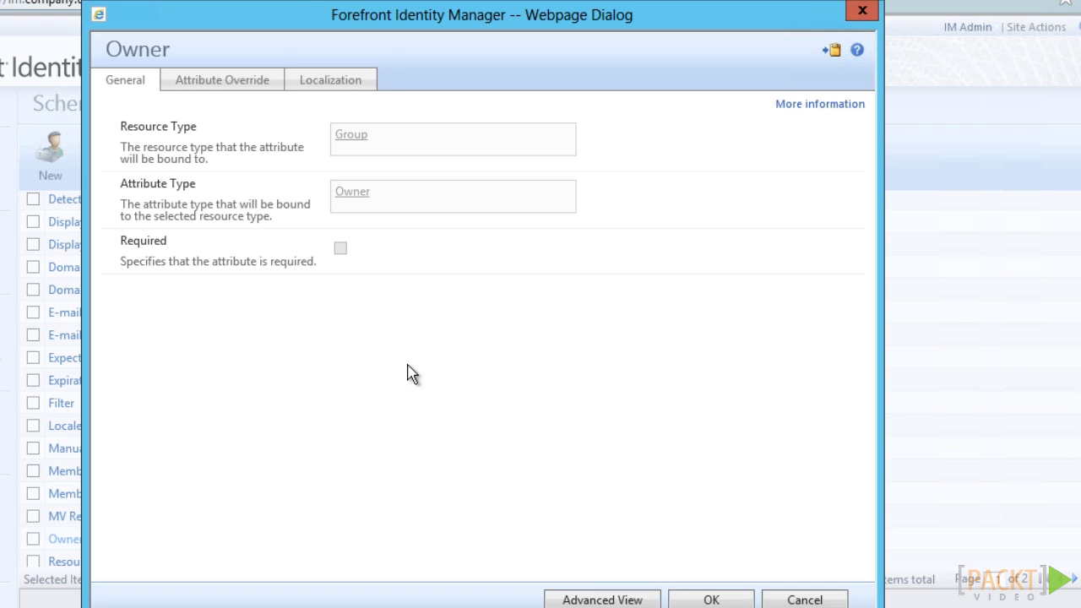
{"action": "left_click", "coordinate": [355, 193]}
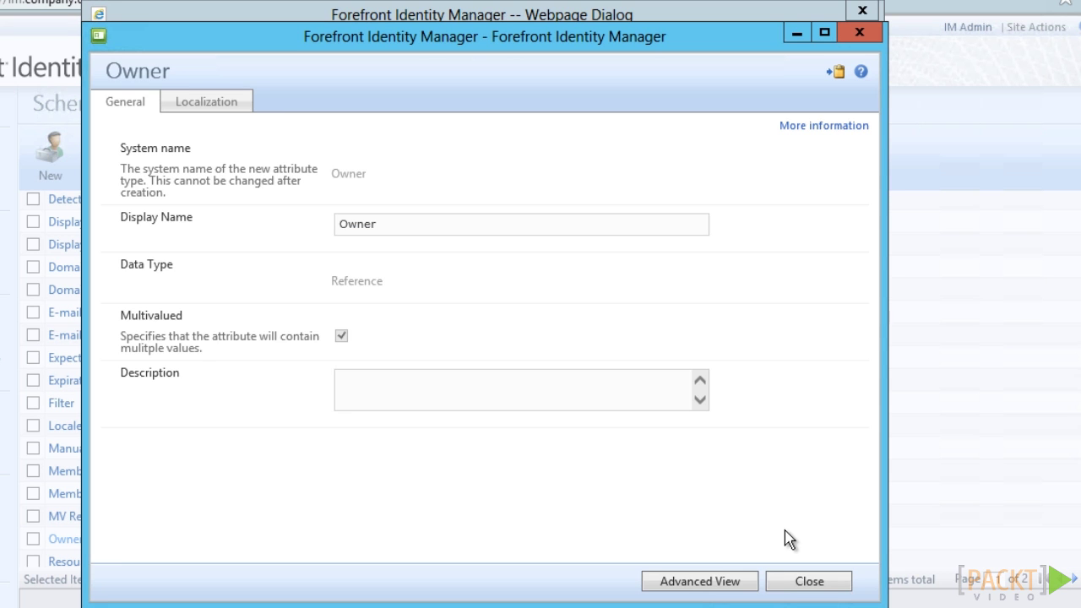
{"action": "left_click", "coordinate": [790, 579]}
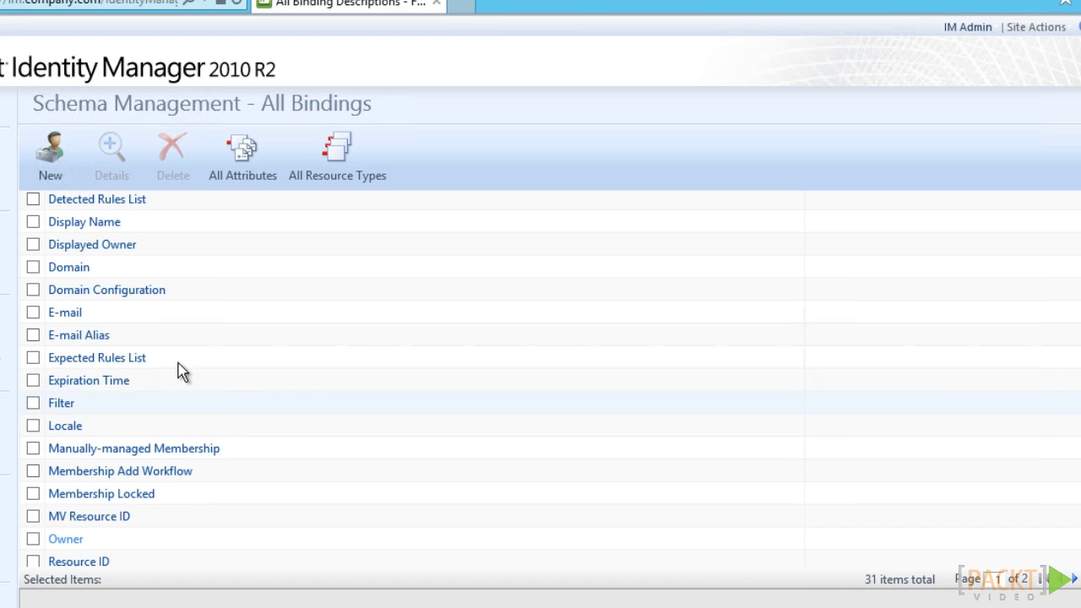
- Examine the Displayed Owner binding and its attribute type's definition, and close both dialogs
{"action": "left_click", "coordinate": [77, 247]}
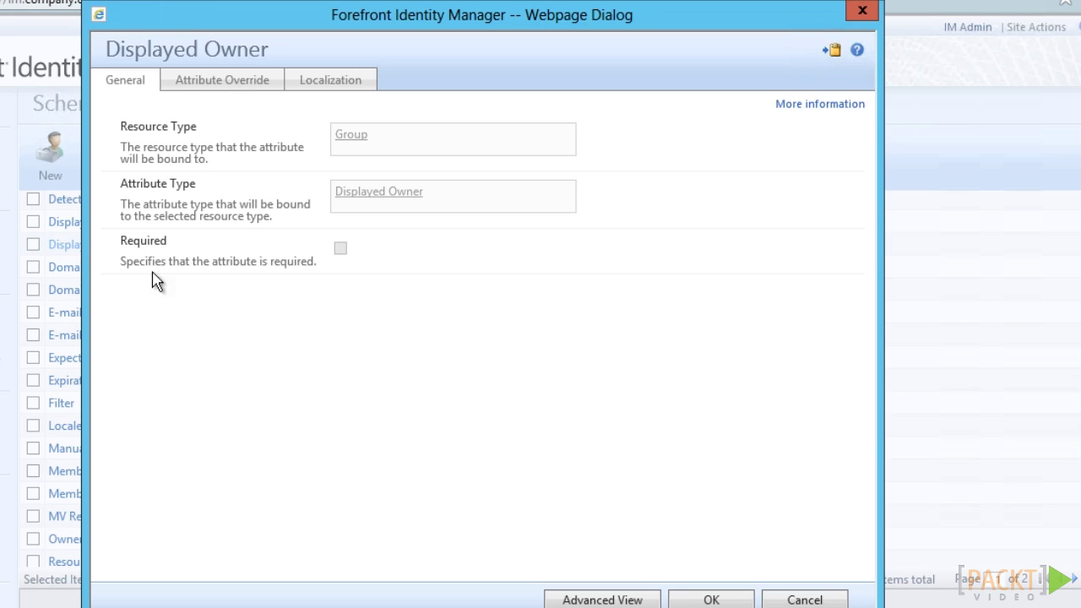
{"action": "left_click", "coordinate": [401, 192]}
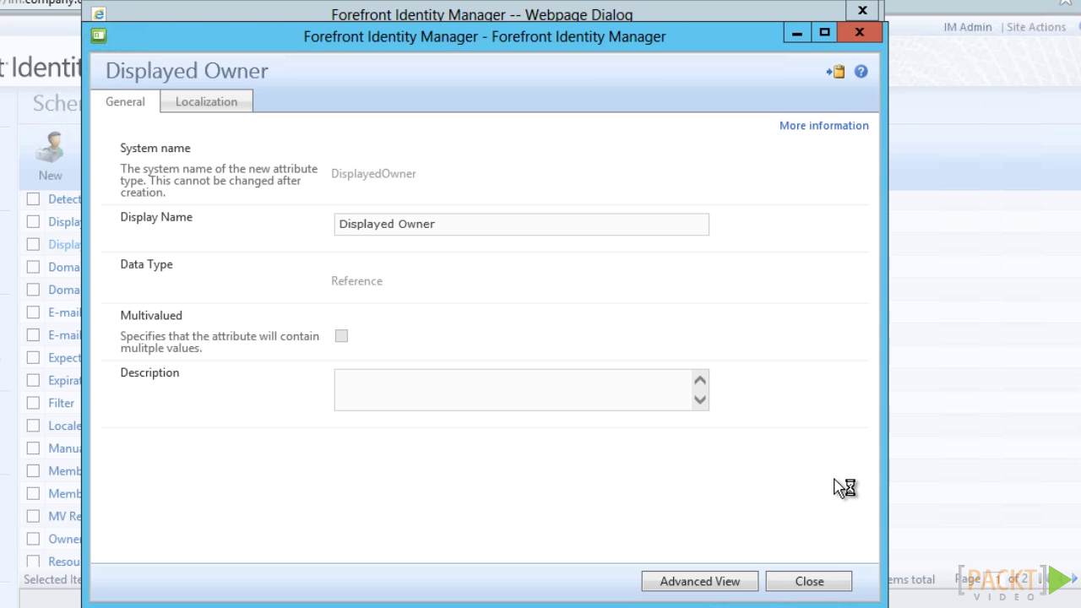
{"action": "left_click", "coordinate": [840, 582]}
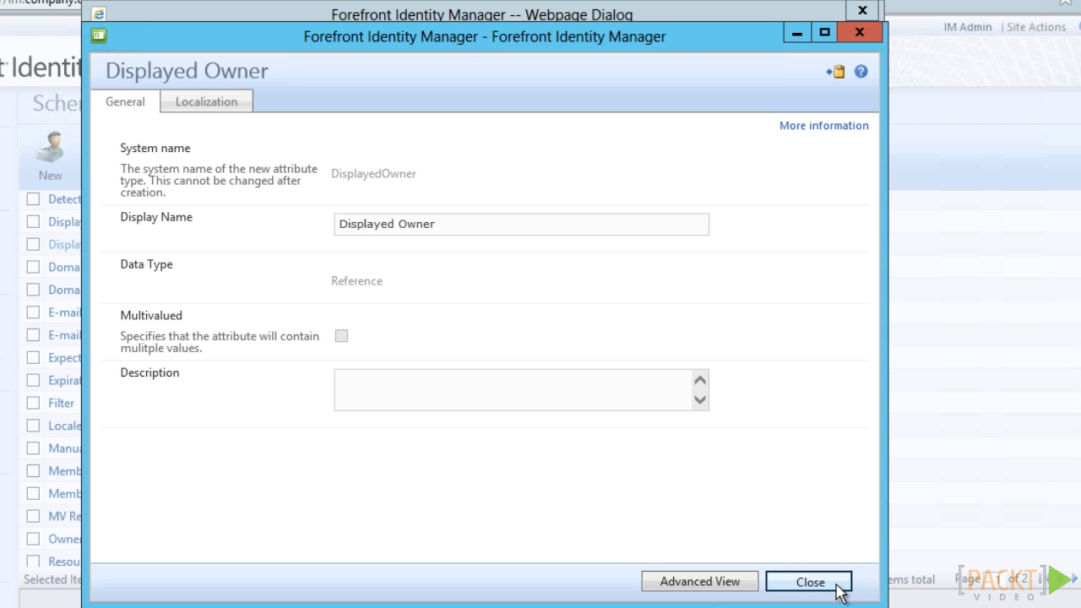
{"action": "left_click", "coordinate": [833, 598]}
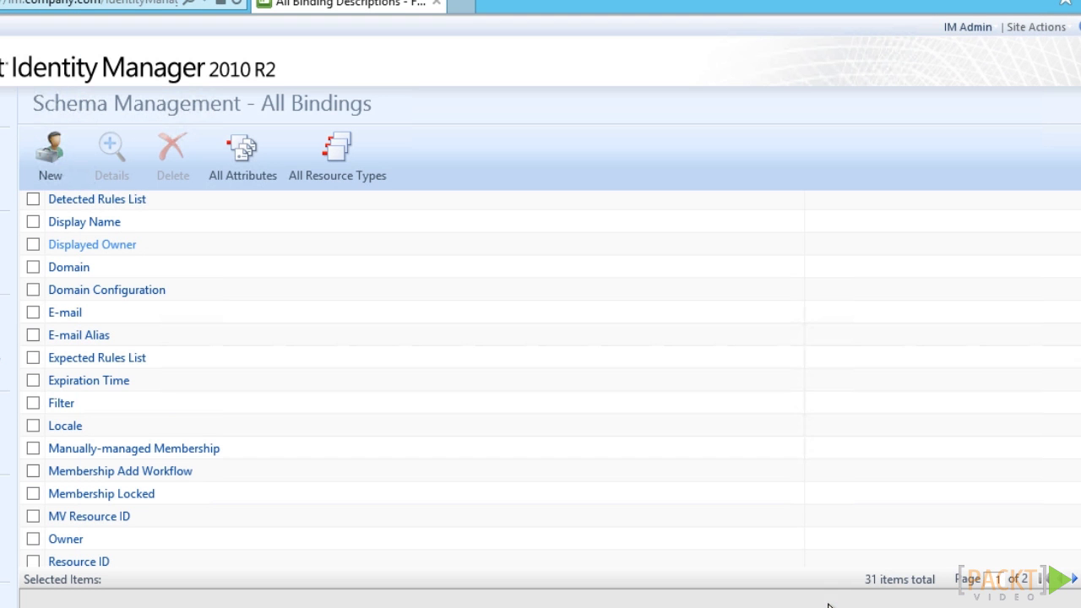